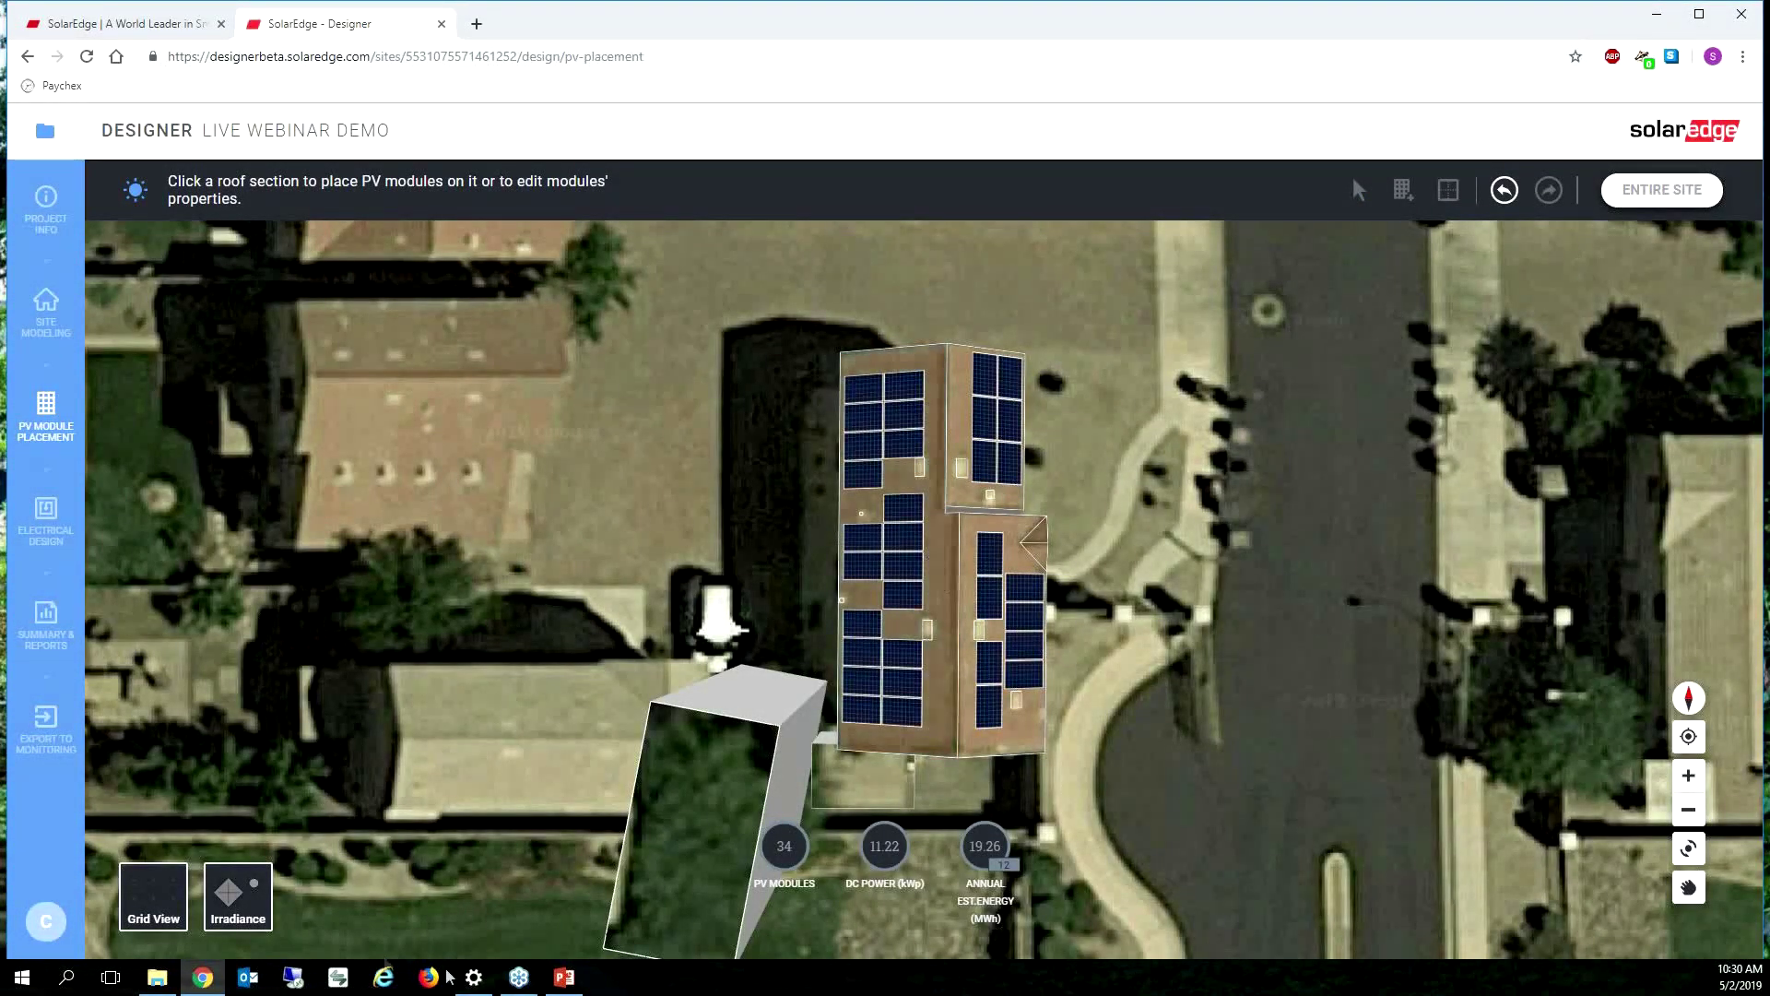
# Show the irradiance heat map over the 34-module, 11.22 kWp roof layout
pyautogui.click(247, 912)
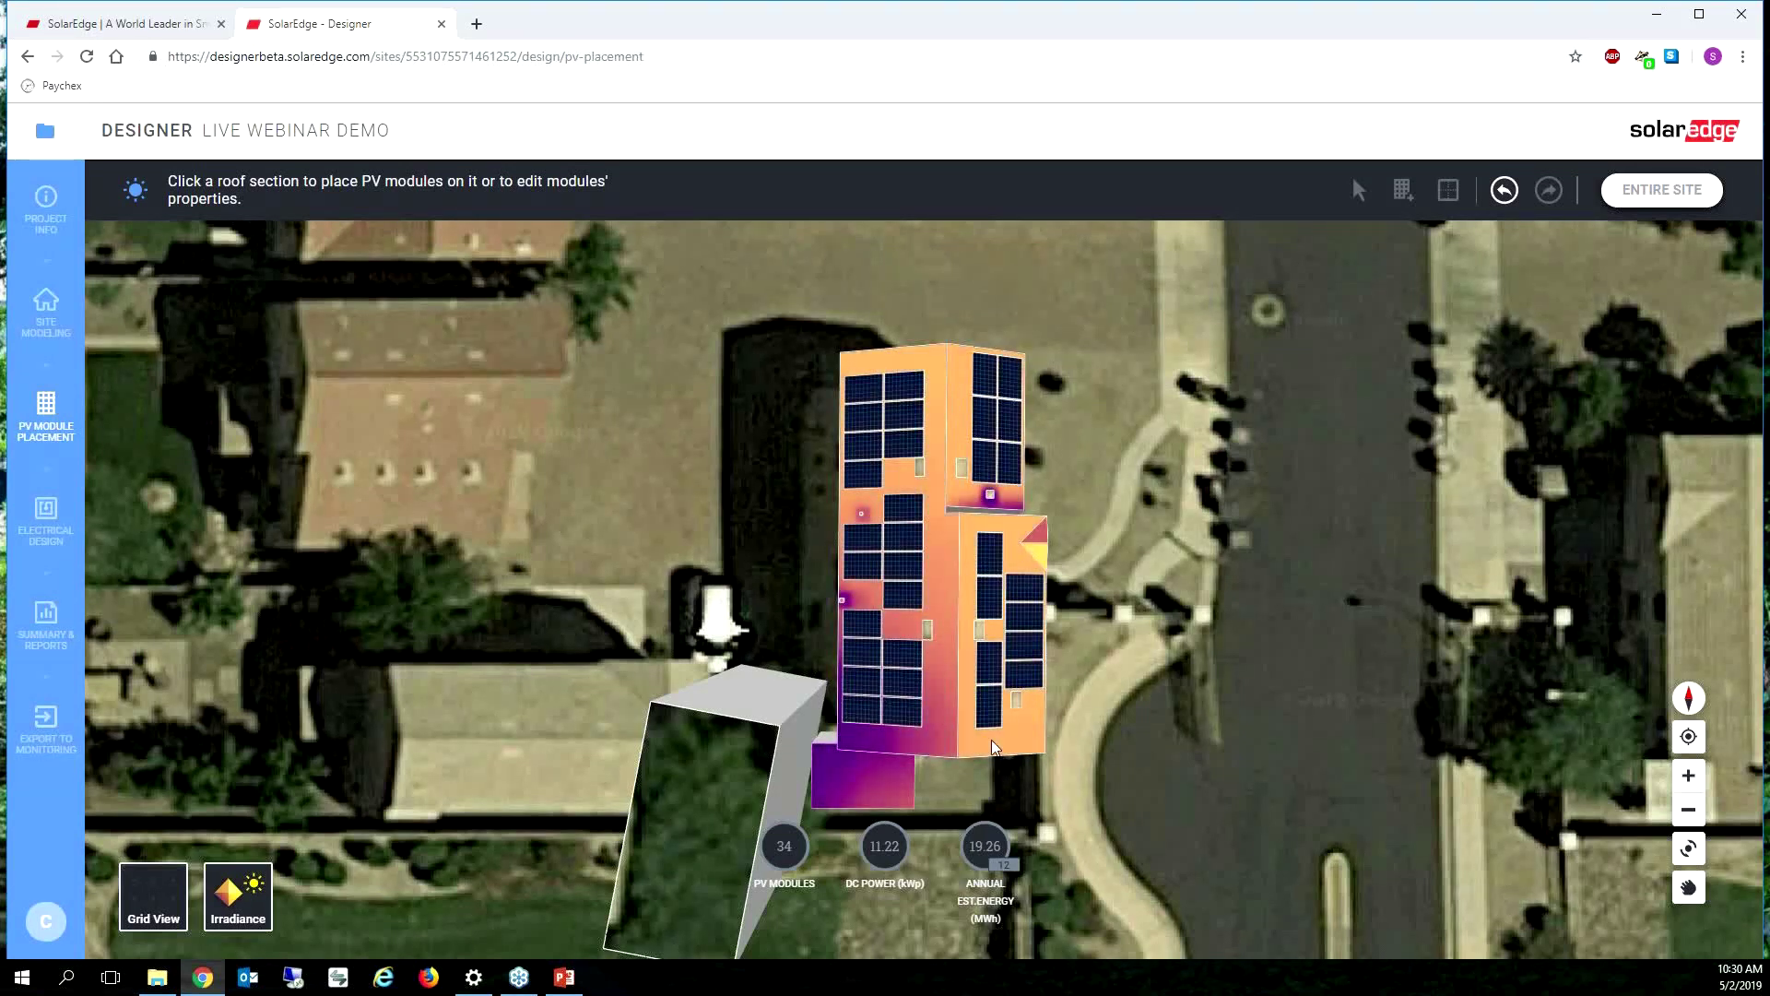
pyautogui.scroll(2, 896, 779)
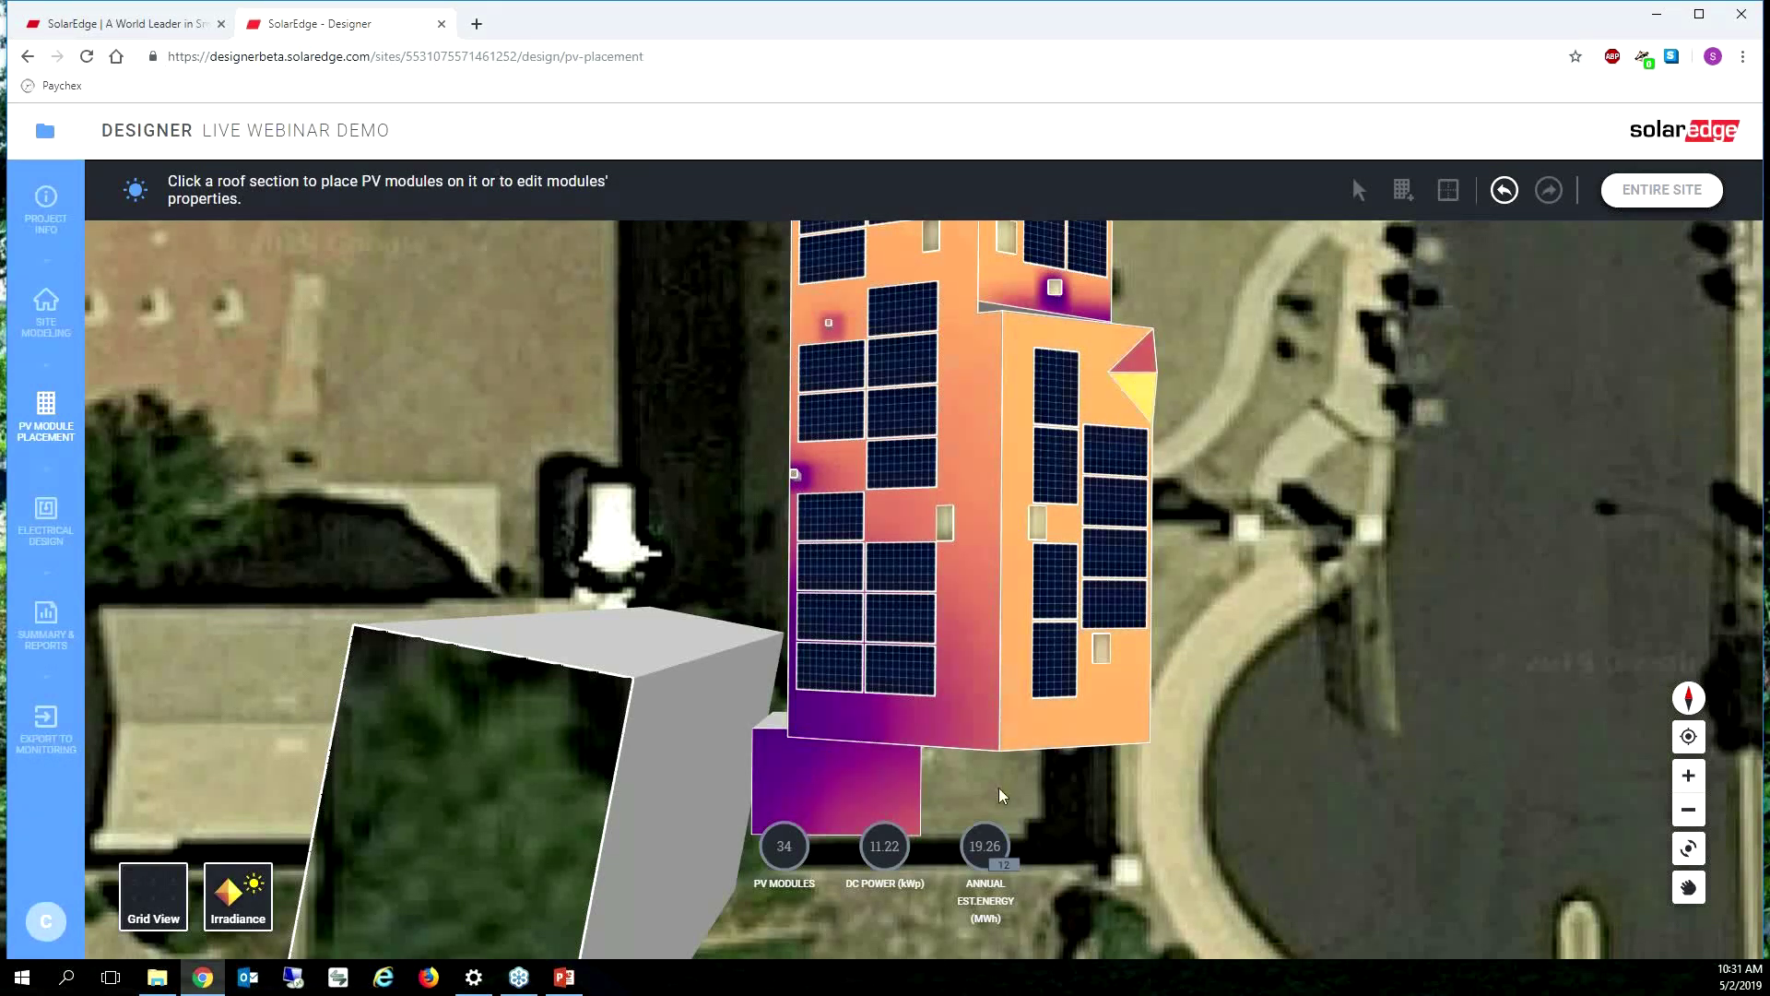
pyautogui.scroll(2, 1002, 798)
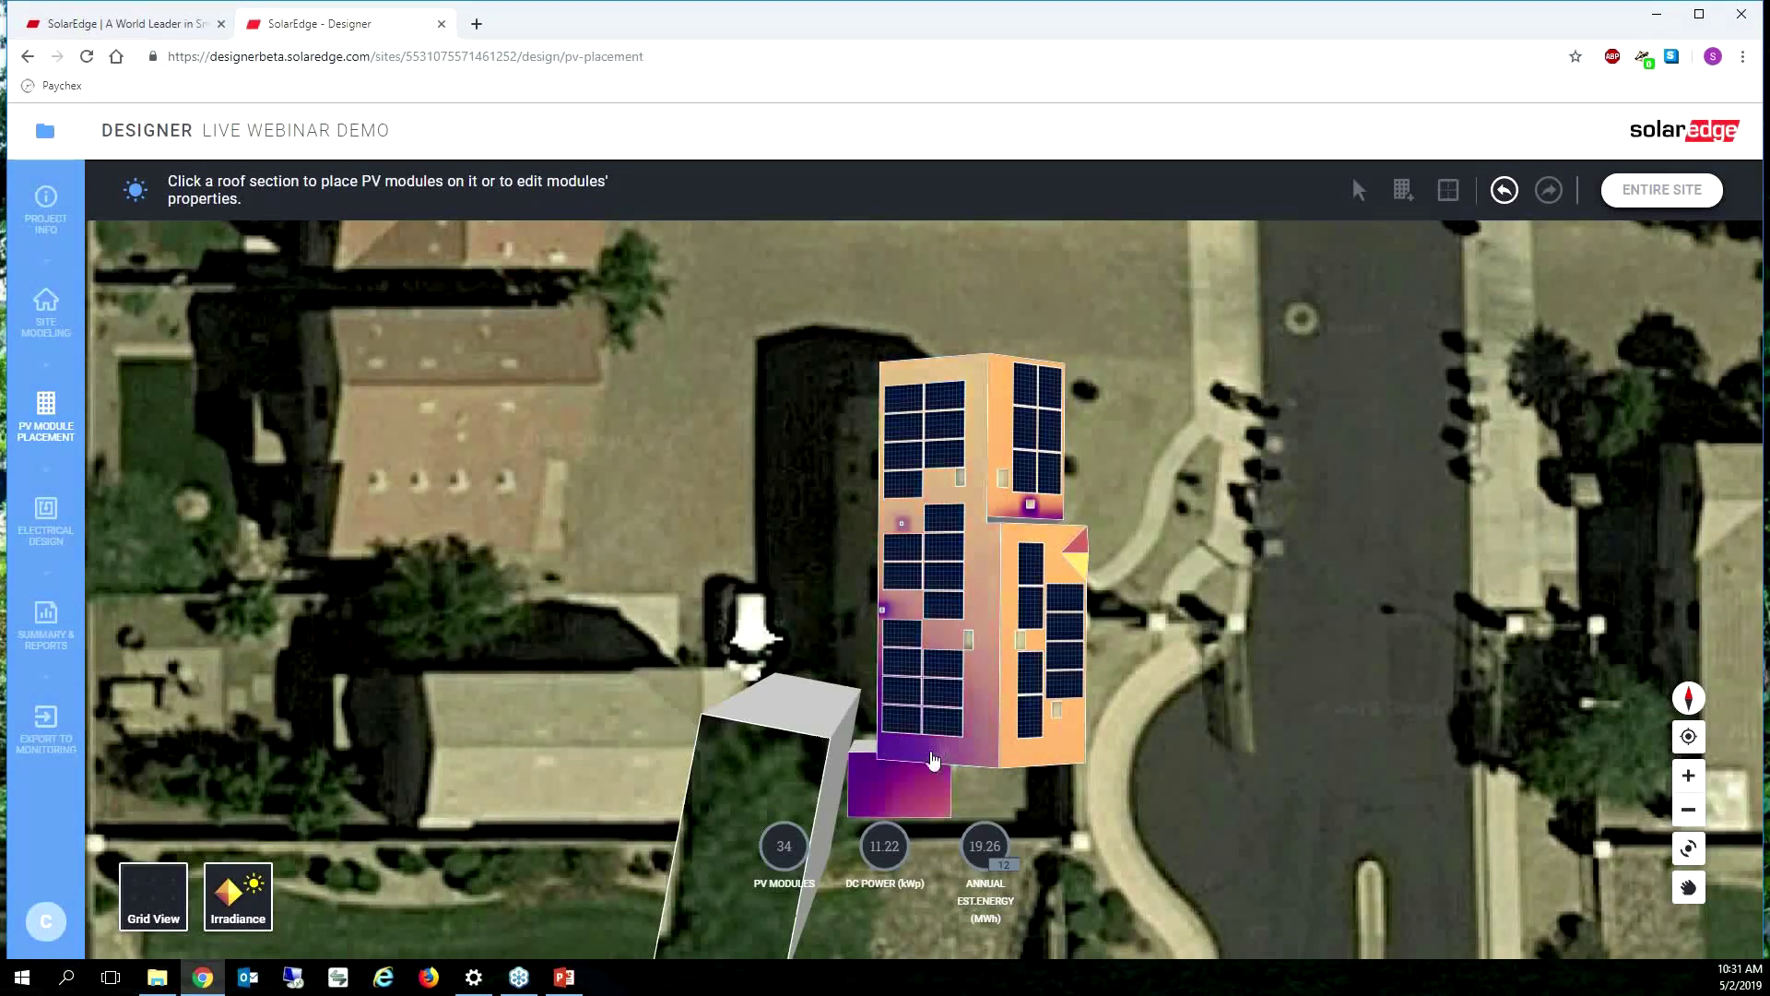
pyautogui.scroll(3, 912, 623)
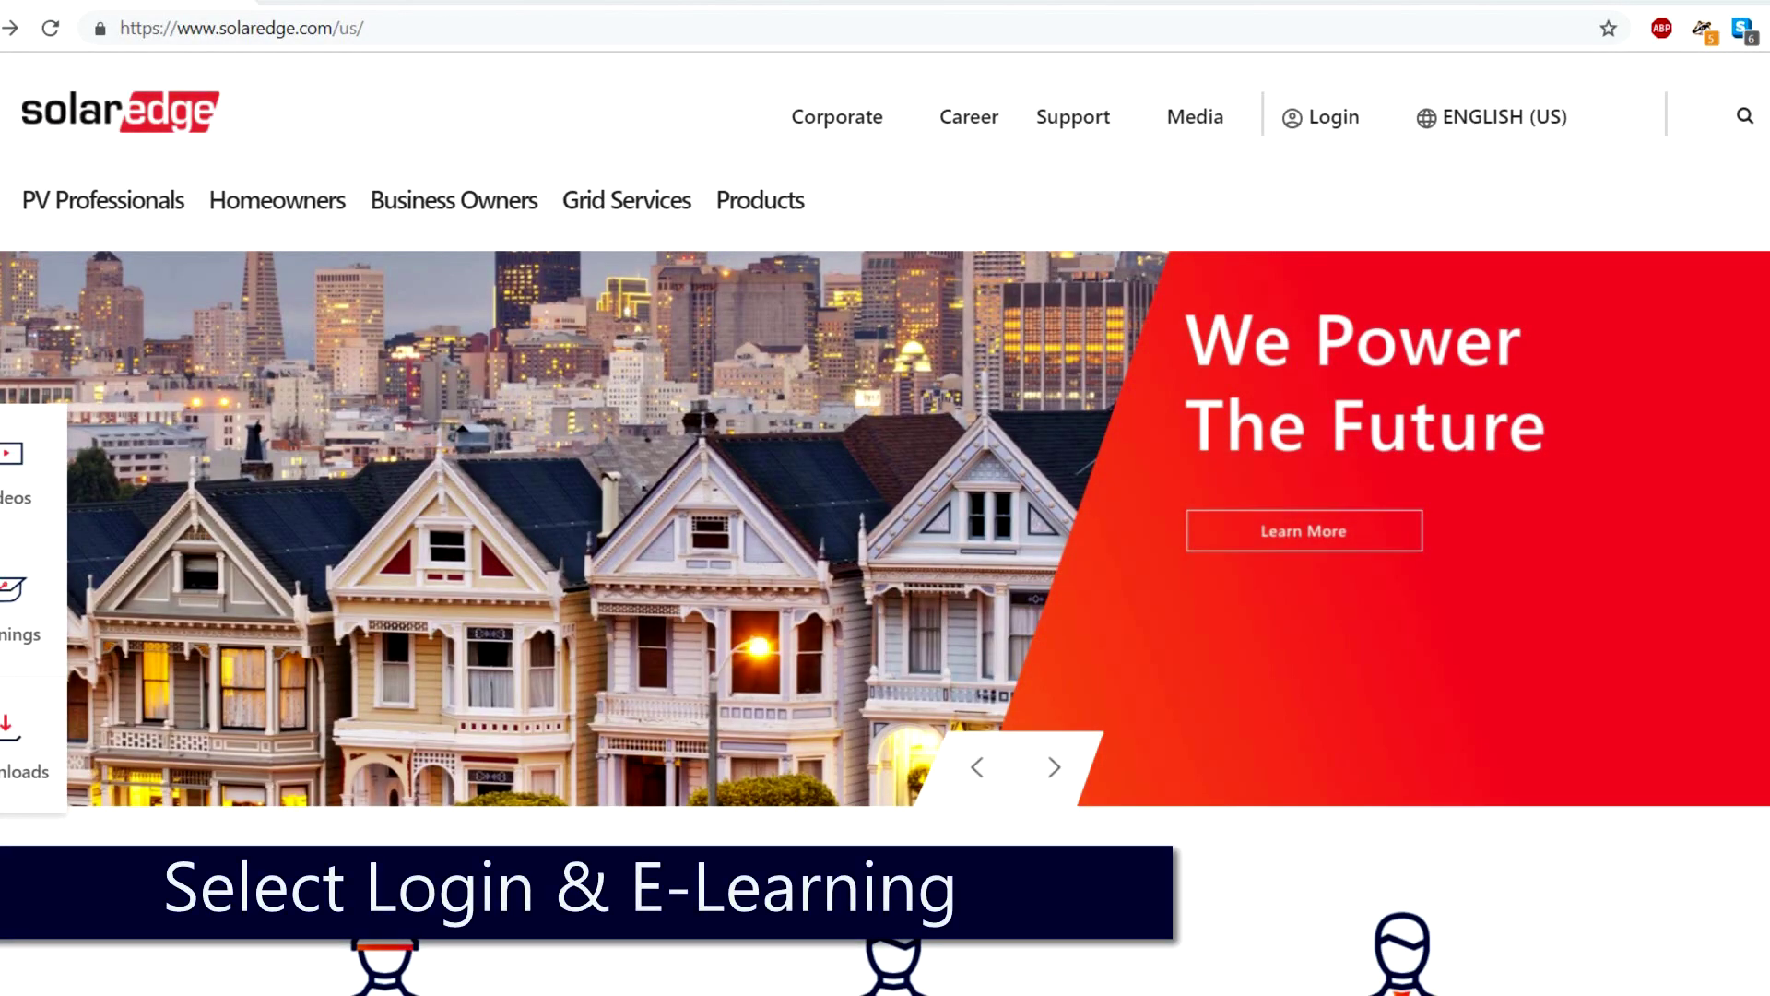
# Go to the E-learning portal from the website's Login menu
pyautogui.click(1333, 127)
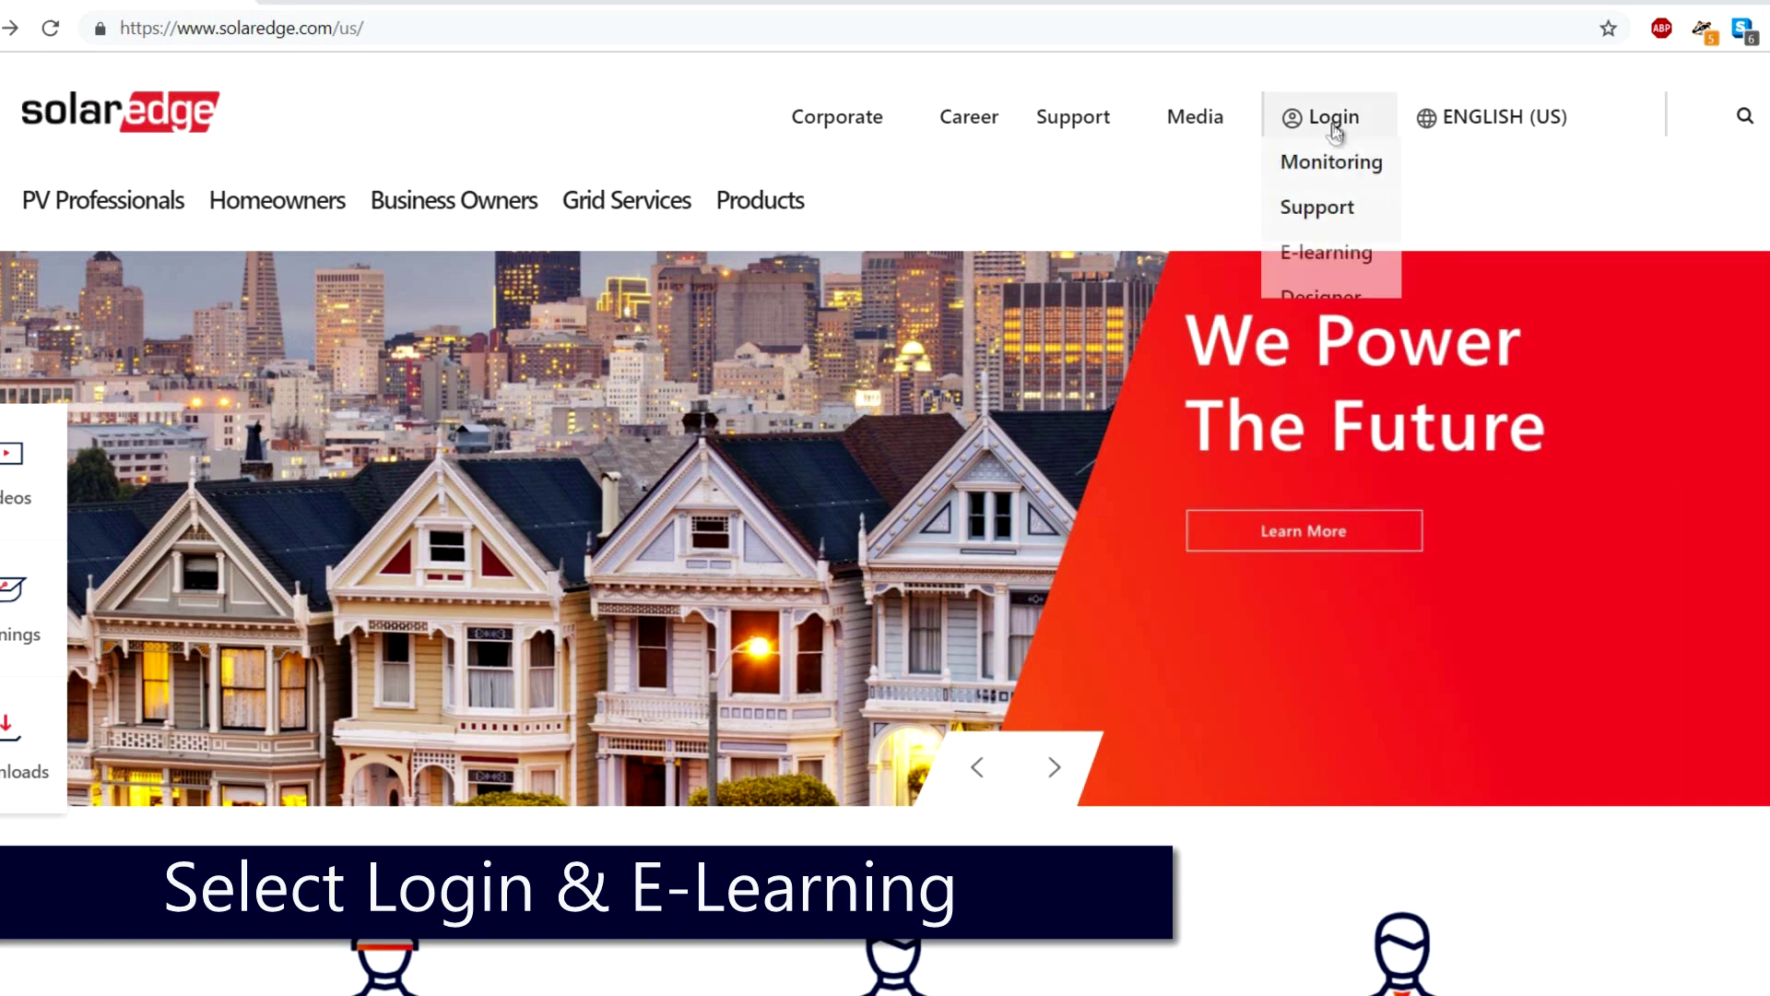
pyautogui.click(1326, 252)
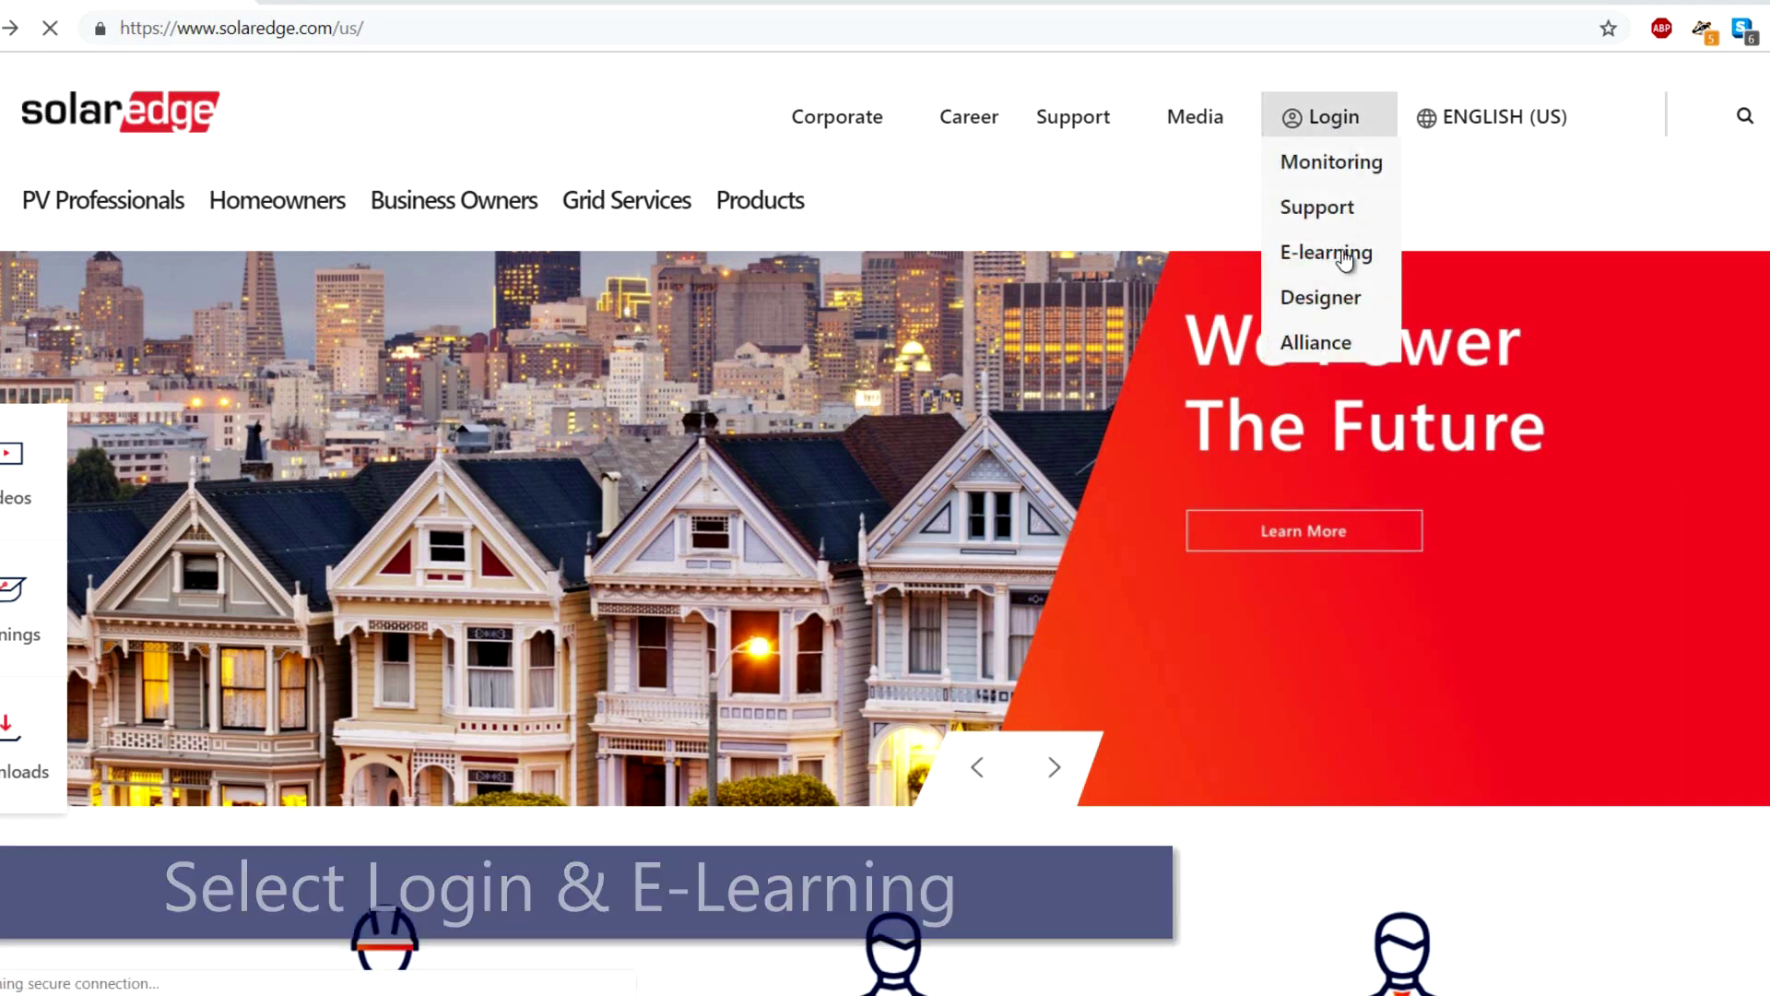